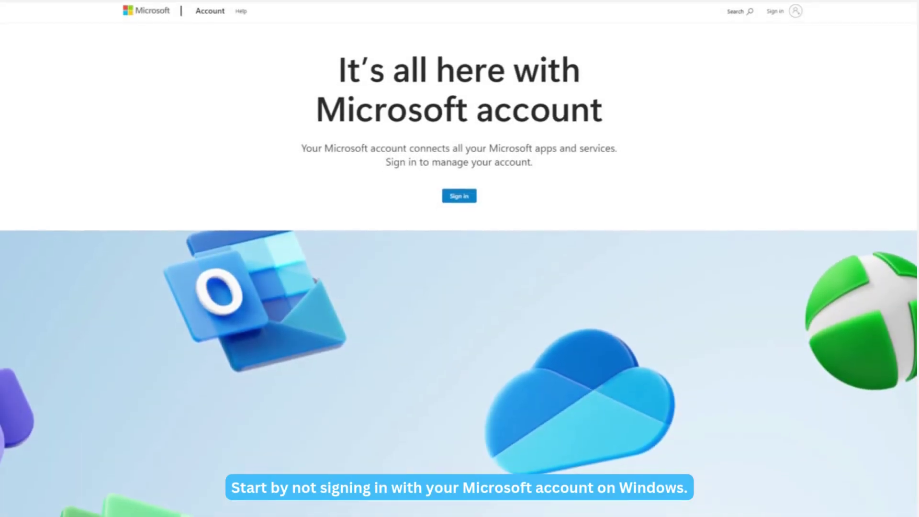
Step: Scroll down through the Microsoft account features page
scroll(459, 258, "down", 7)
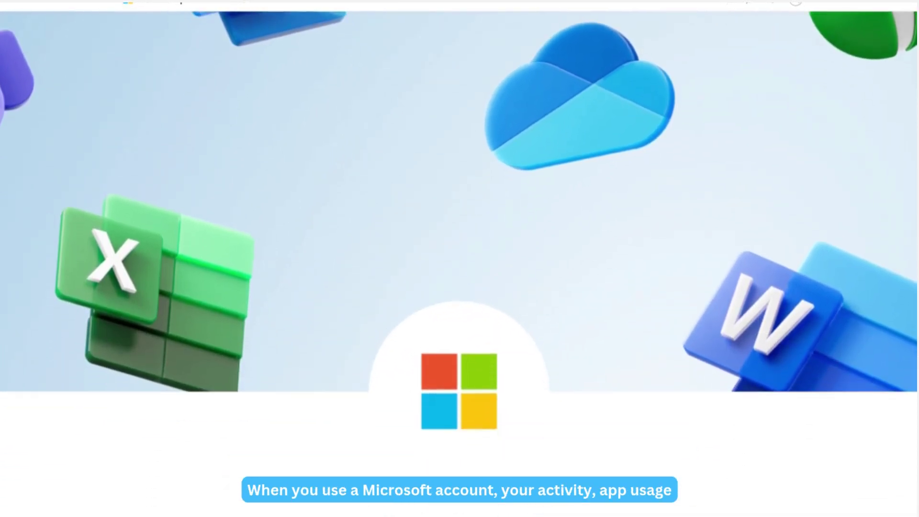
scroll(460, 259, "down", 6)
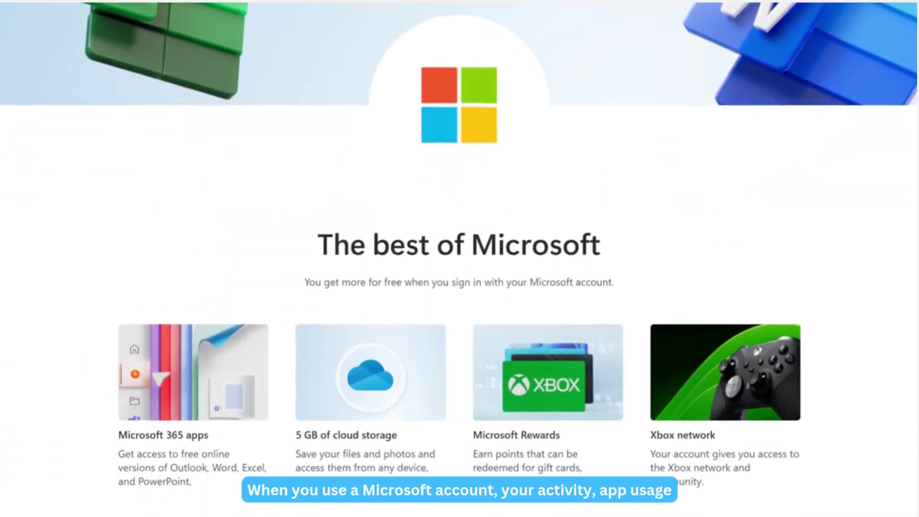
scroll(459, 259, "down", 5)
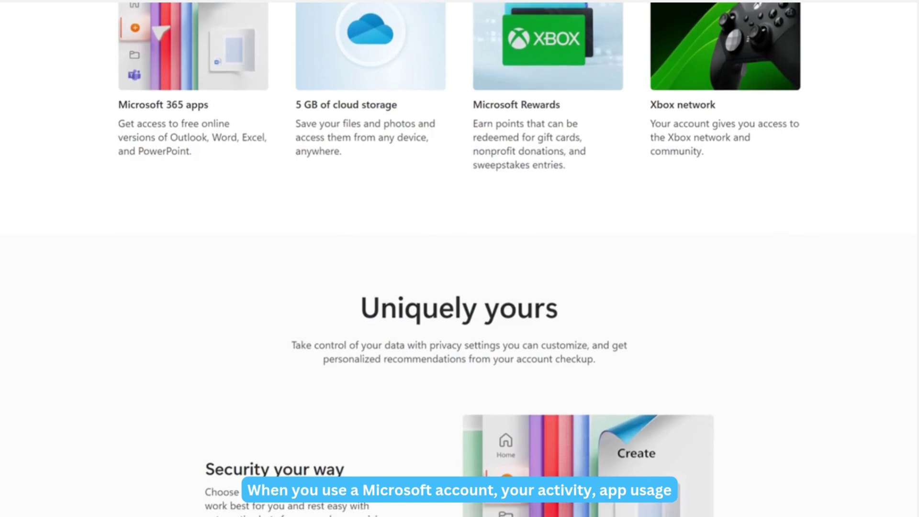
scroll(460, 259, "down", 5)
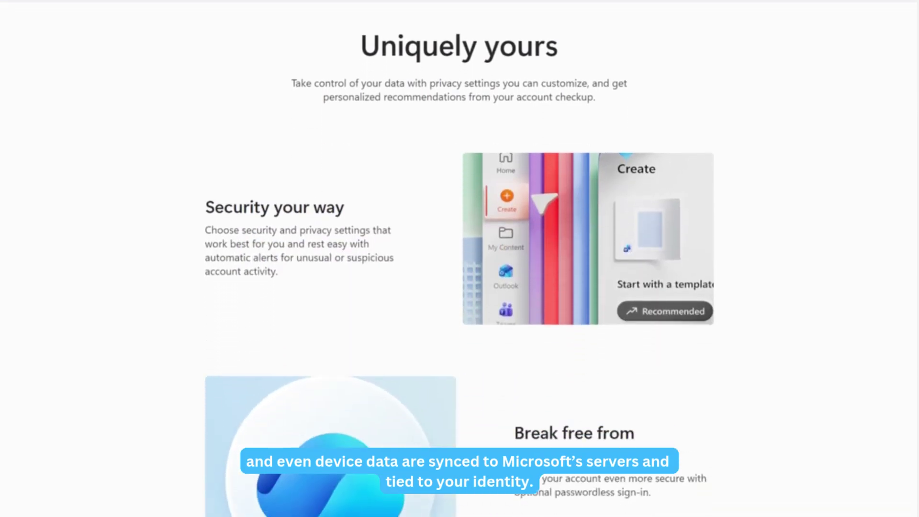
scroll(459, 259, "down", 6)
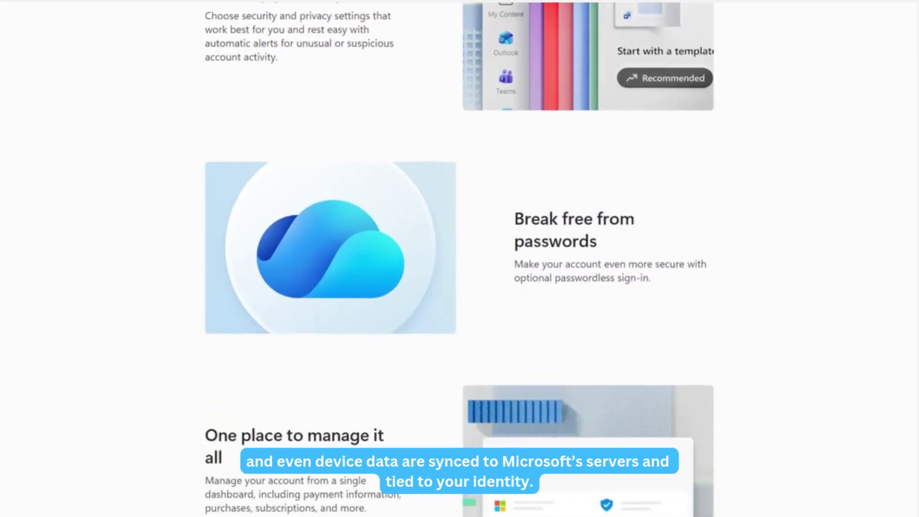
scroll(460, 259, "down", 5)
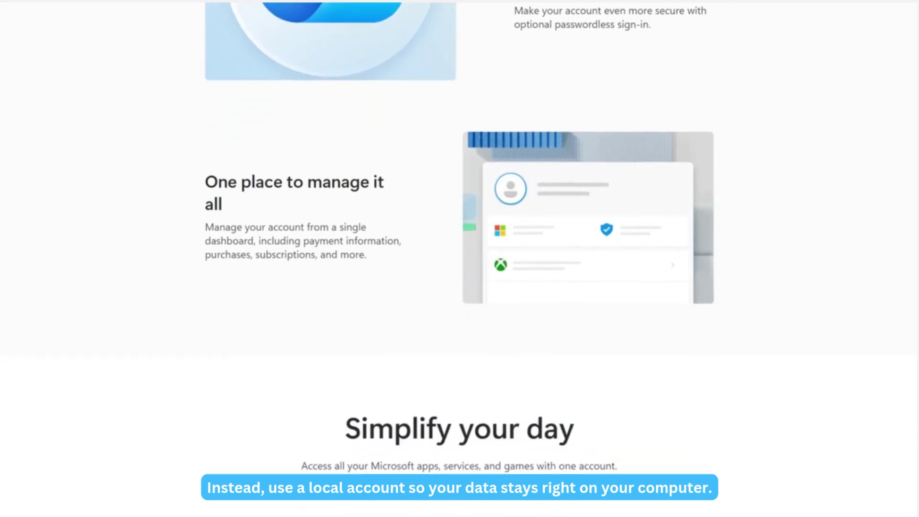
scroll(459, 259, "down", 8)
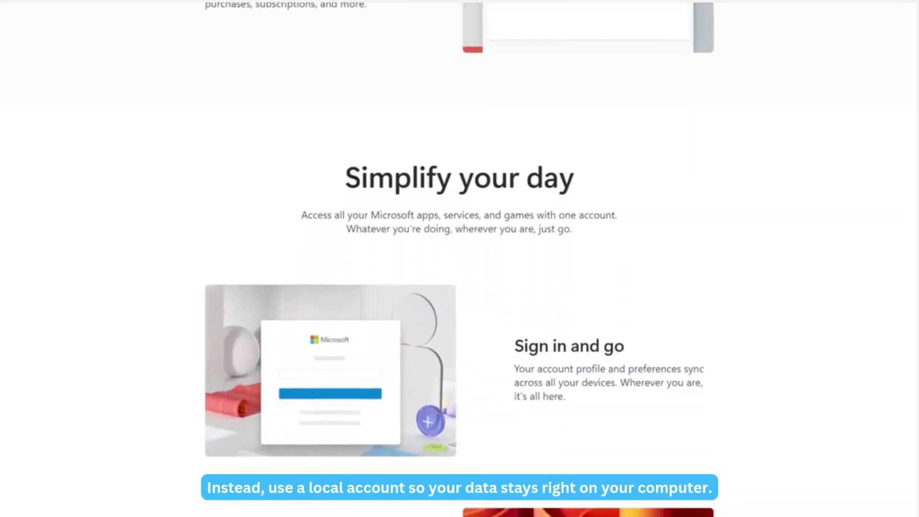
scroll(459, 258, "down", 9)
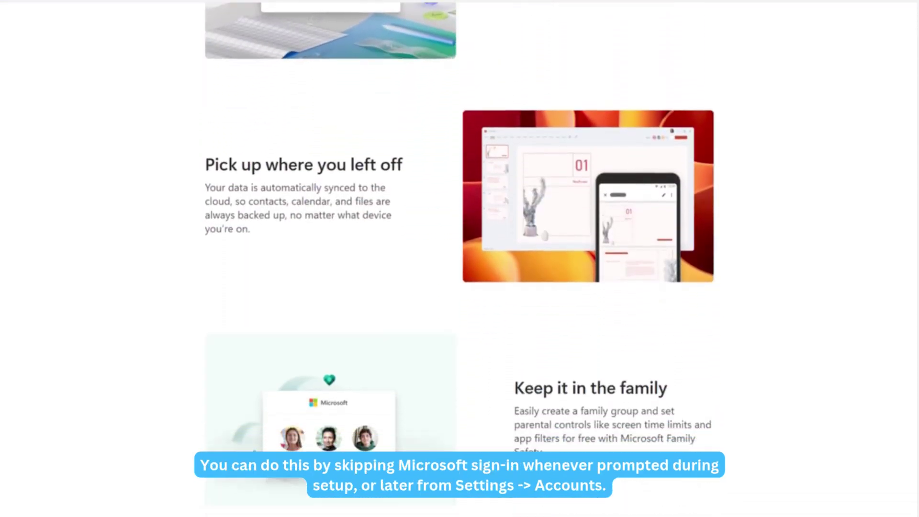
scroll(459, 259, "down", 3)
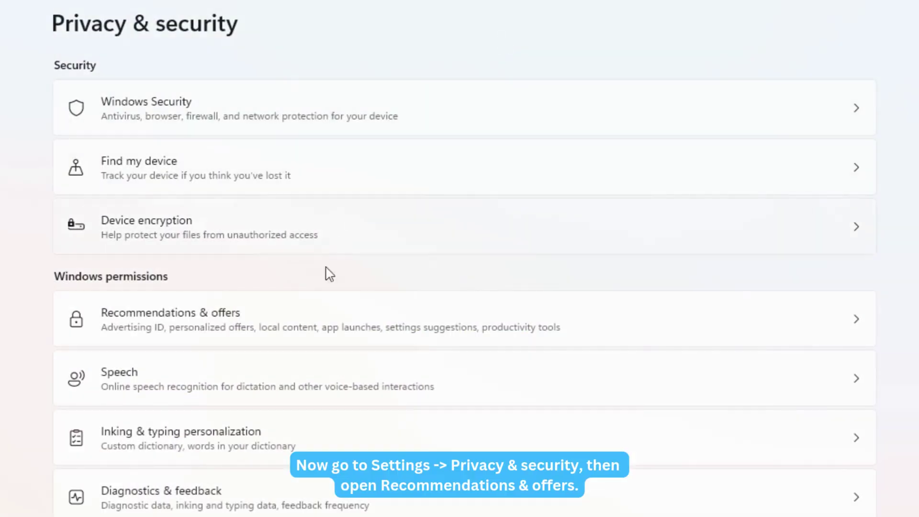
Step: Turn off personalized offers, language-list access, app-launch tracking, Settings notifications and recommendations, and Advertising ID
left_click(319, 317)
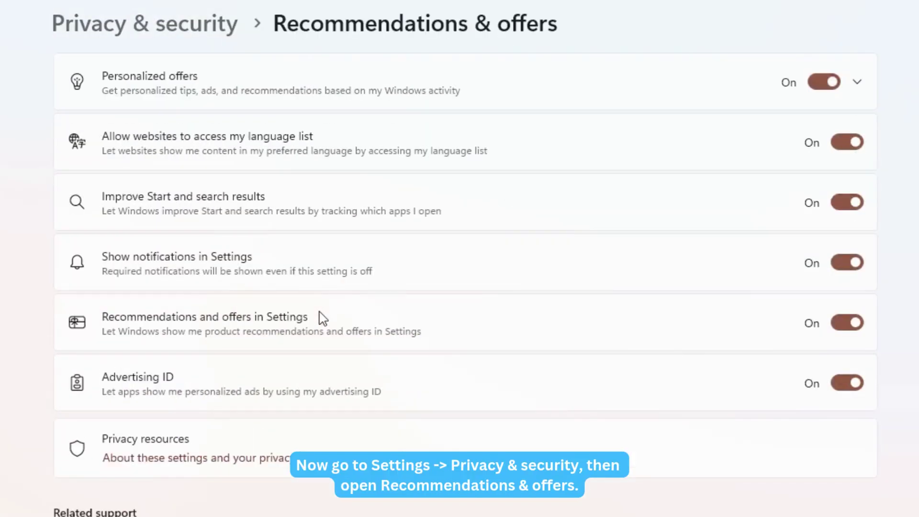
left_click(824, 82)
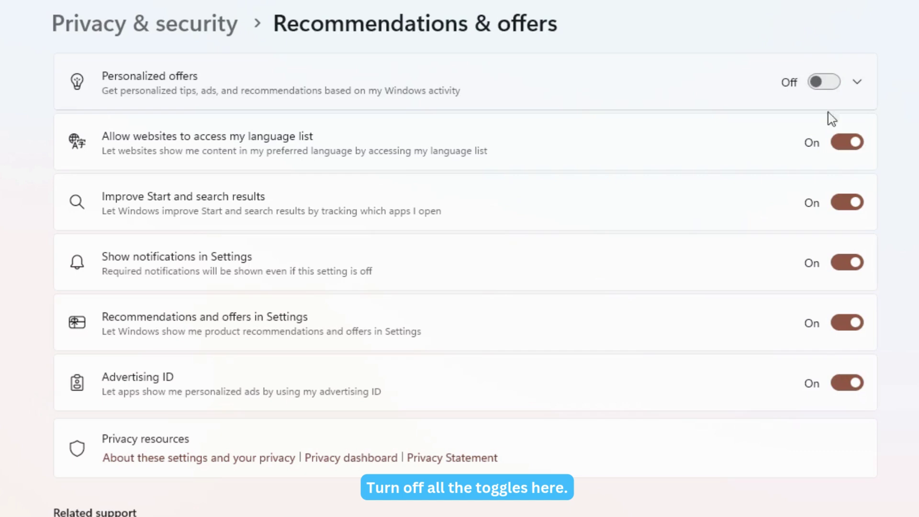
left_click(844, 143)
left_click(843, 202)
left_click(841, 262)
left_click(842, 322)
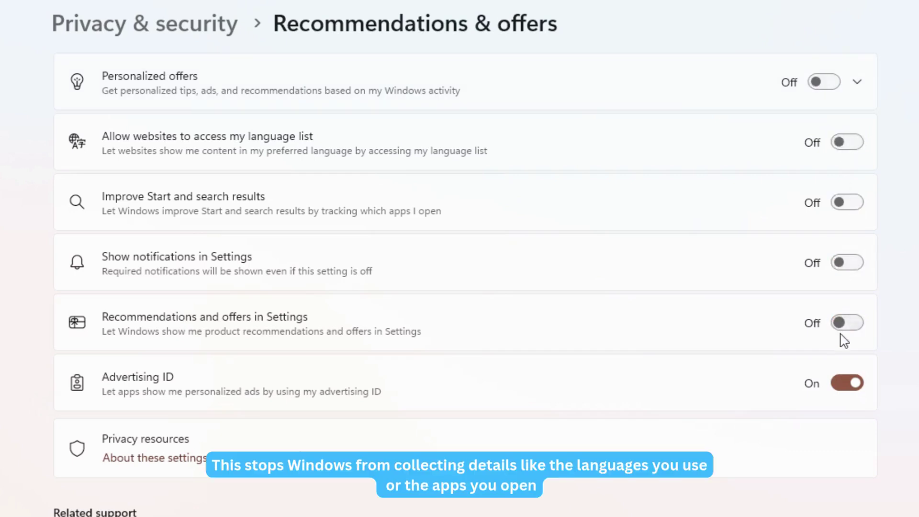
left_click(846, 383)
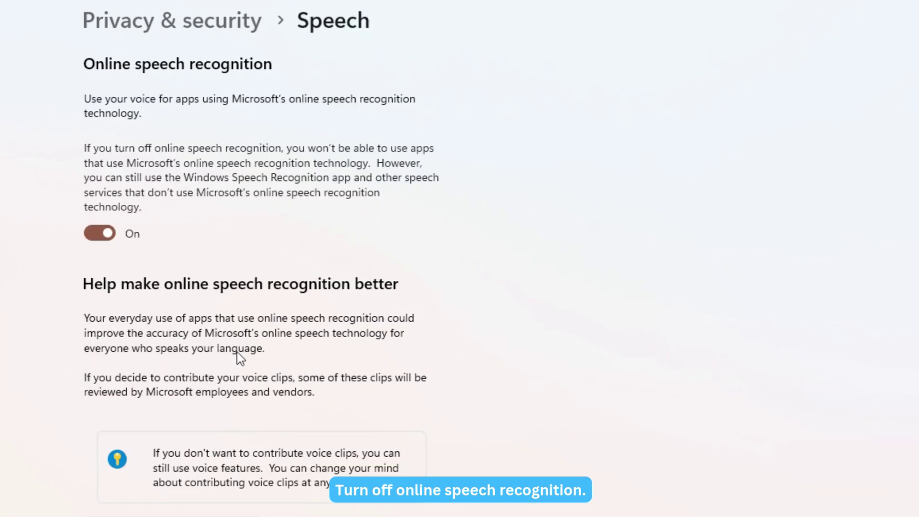
Step: Open the Speech privacy page under Windows permissions to disable online speech recognition
left_click(99, 238)
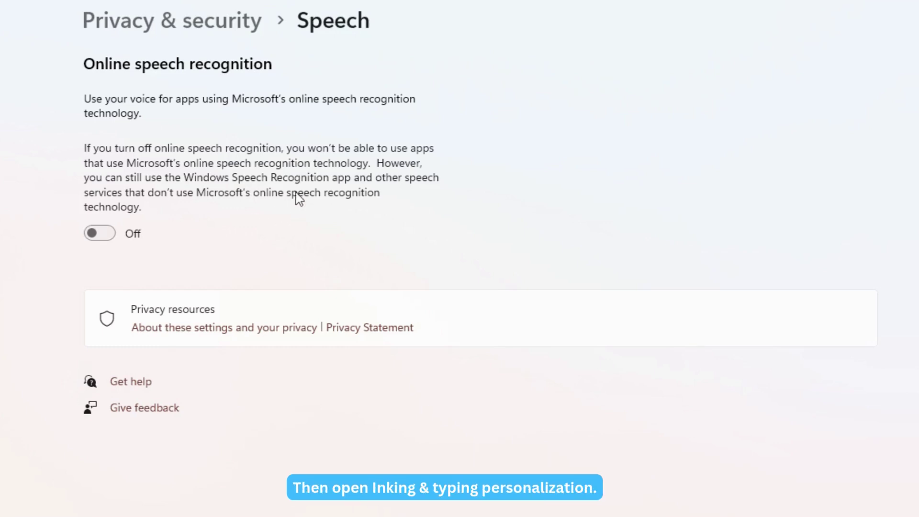
Step: Switch Custom inking and typing dictionary Off on the Inking & typing personalization page
left_click(238, 25)
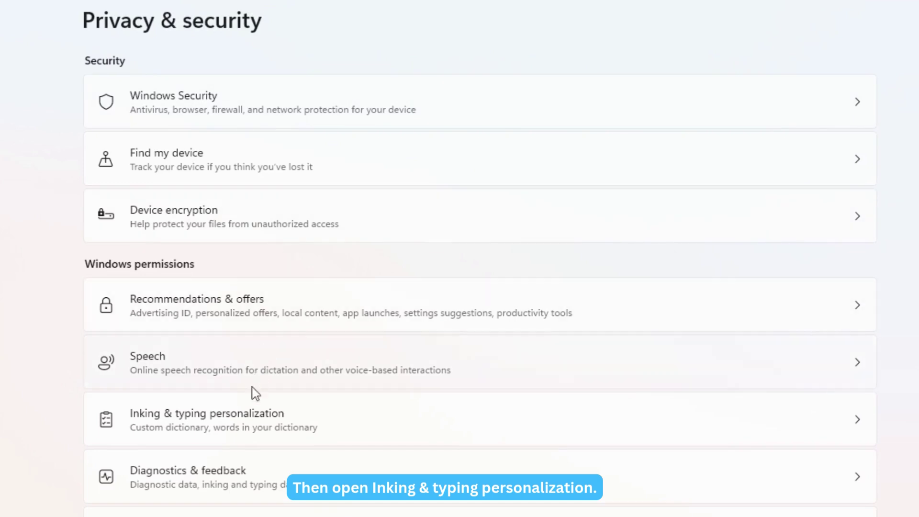
left_click(249, 412)
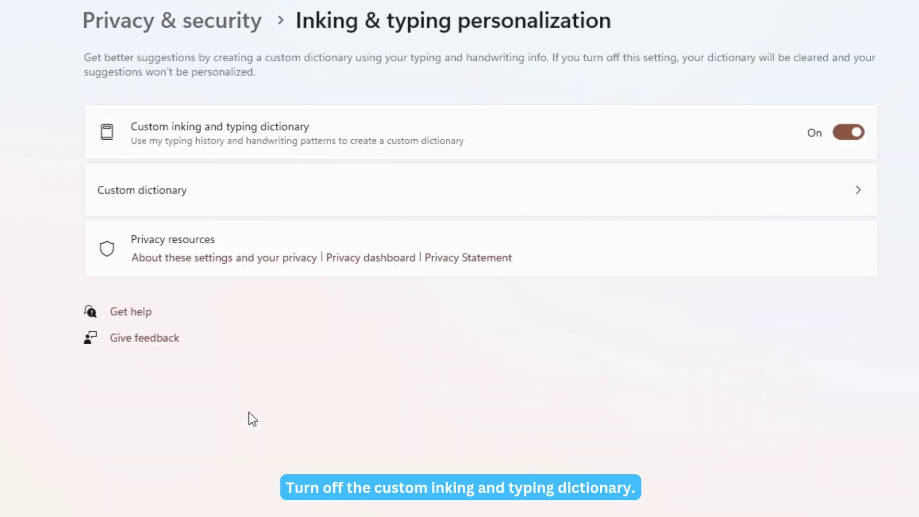
left_click(845, 136)
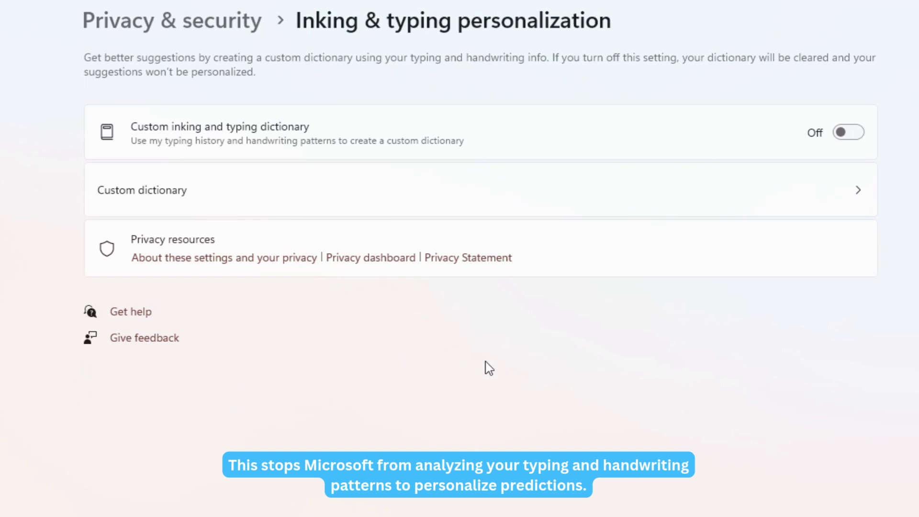
Step: Switch off Send optional diagnostic data under Diagnostics & feedback
left_click(228, 27)
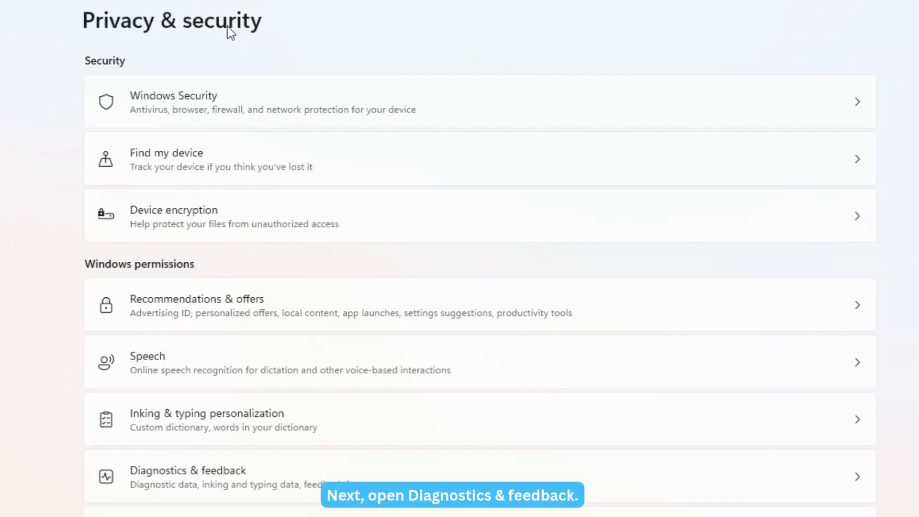
left_click(247, 486)
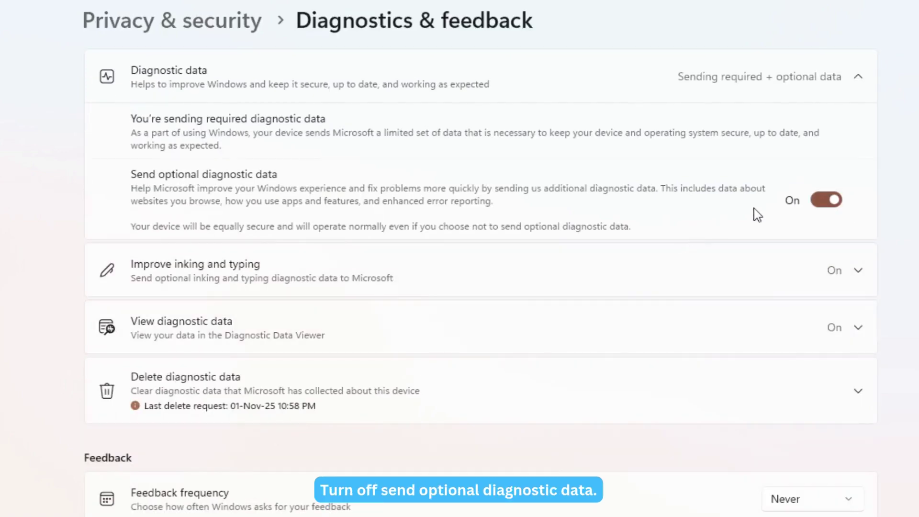
left_click(820, 201)
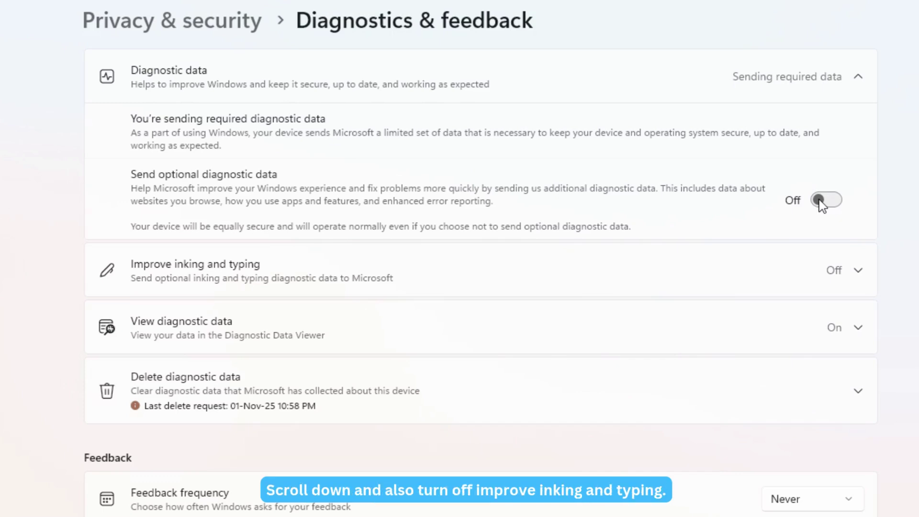
Step: Expand View diagnostic data and switch the Diagnostic Data Viewer Off
left_click(859, 327)
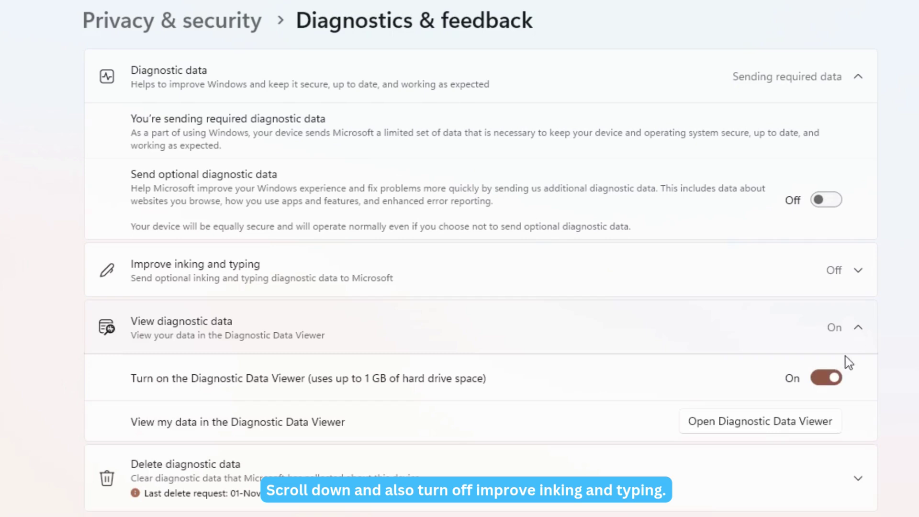
left_click(863, 285)
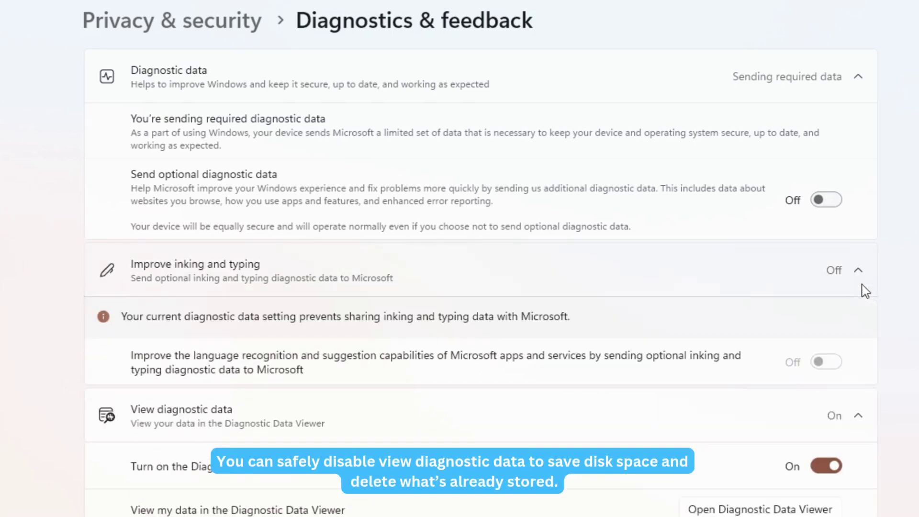
left_click(827, 464)
scroll(827, 465, "down", 3)
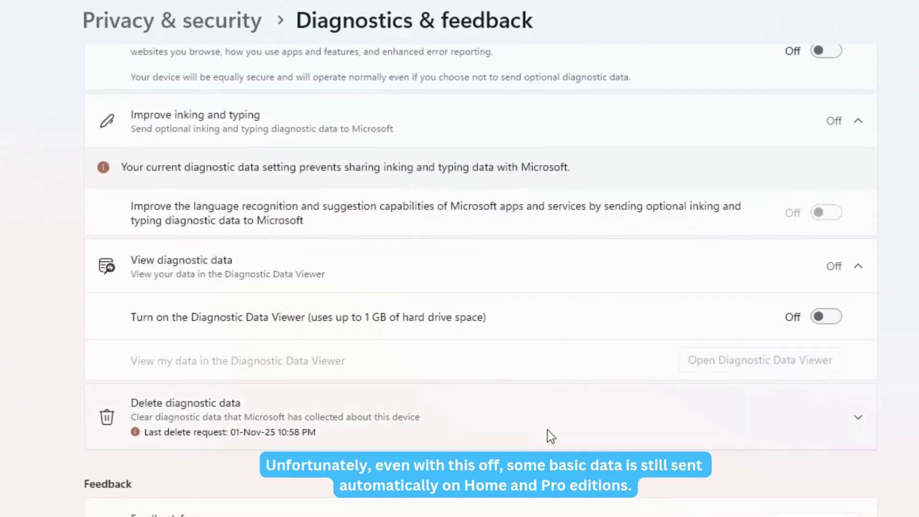
scroll(550, 427, "up", 3)
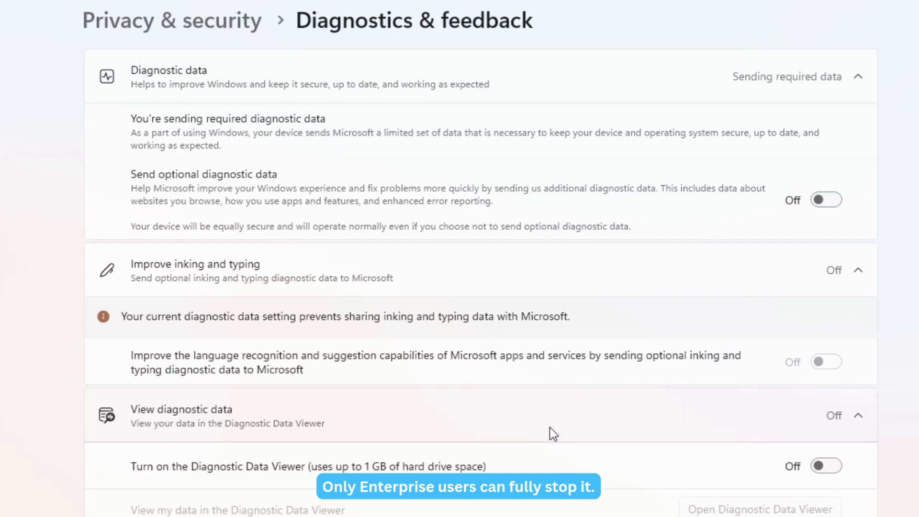
Step: Switch off Search history and the Microsoft account and Work or School account search toggles
left_click(237, 24)
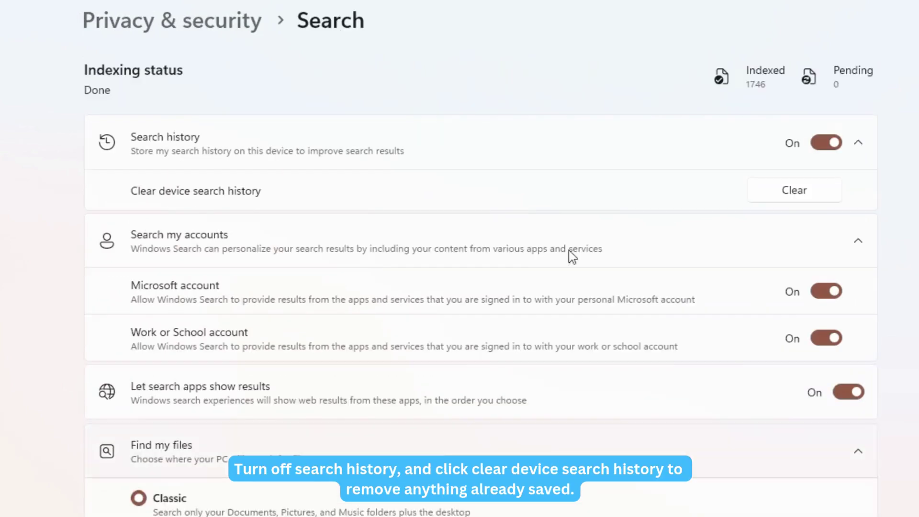
left_click(825, 143)
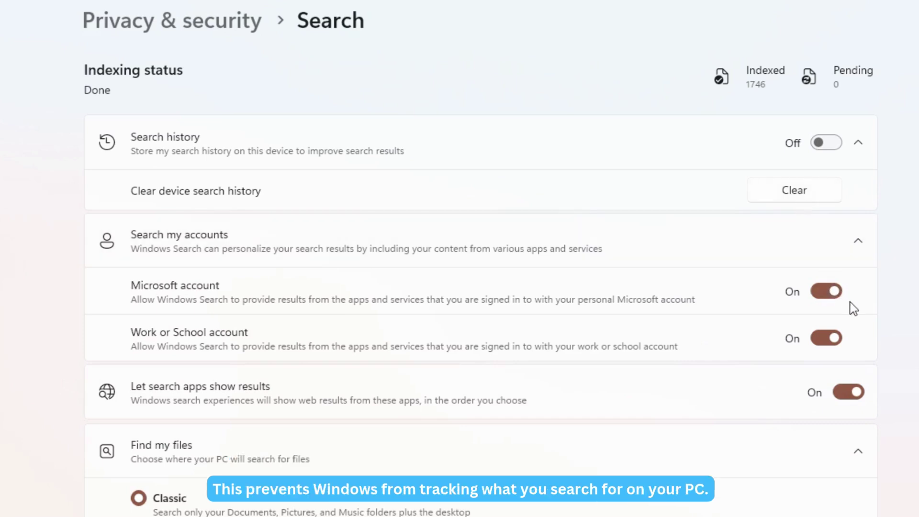
left_click(826, 293)
left_click(827, 337)
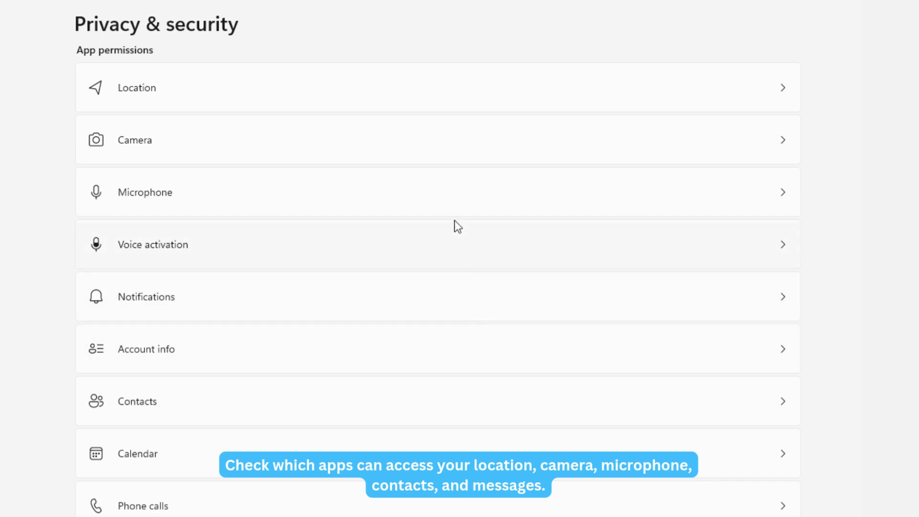
Step: Open the Microphone permissions to review which apps may use the microphone
left_click(455, 198)
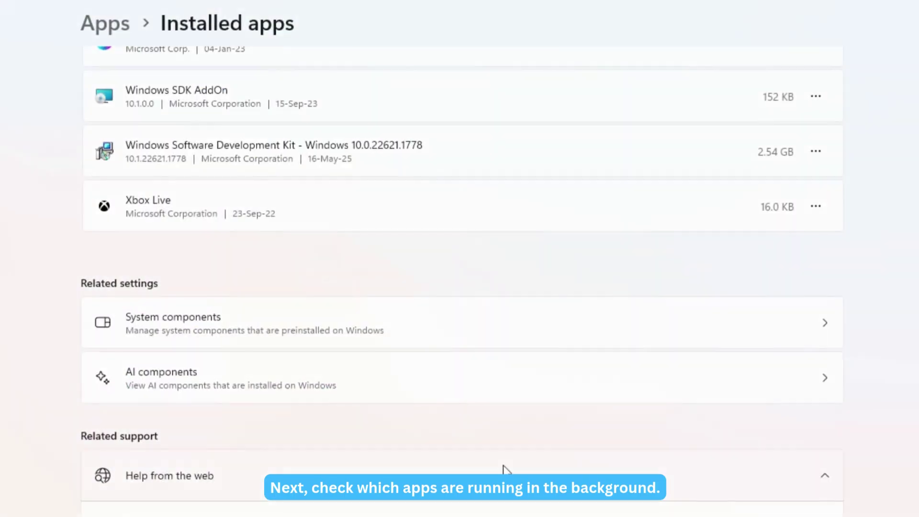
Step: Set Xbox Live's 'Let this app run in background' to Never in its advanced options
left_click(817, 206)
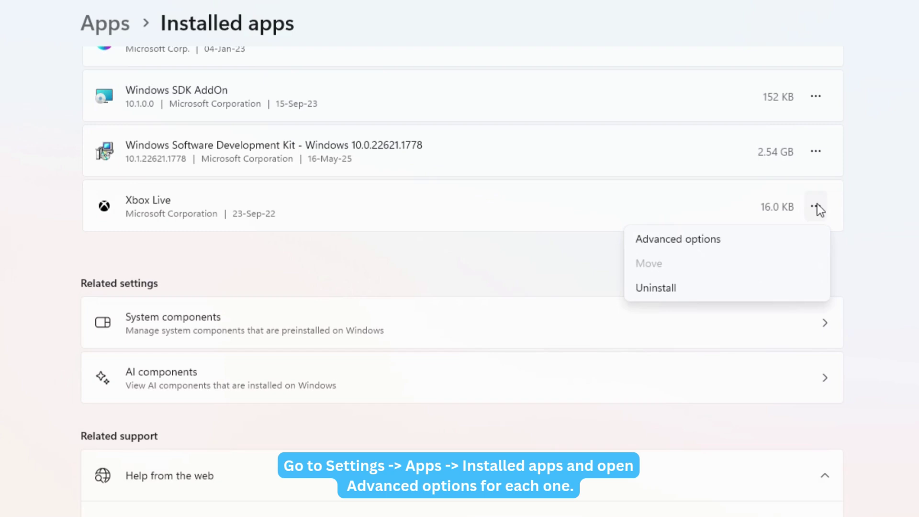
left_click(762, 248)
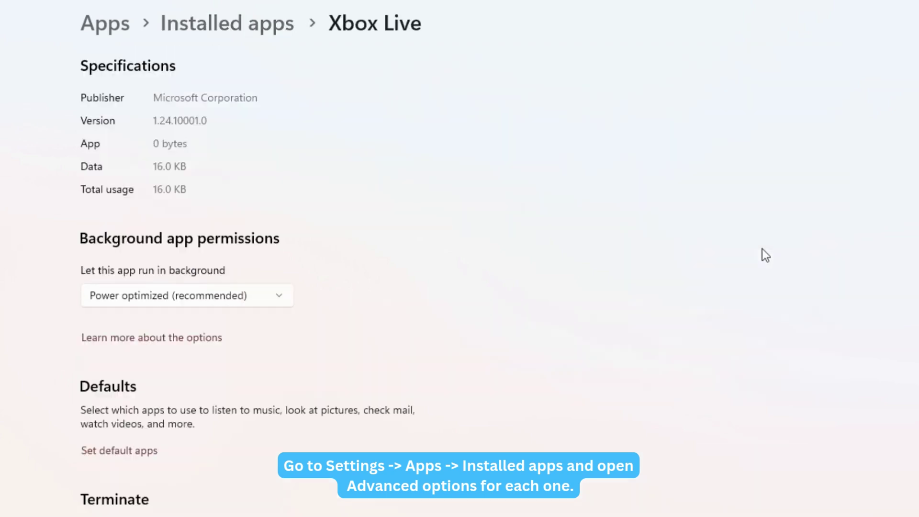
left_click(282, 298)
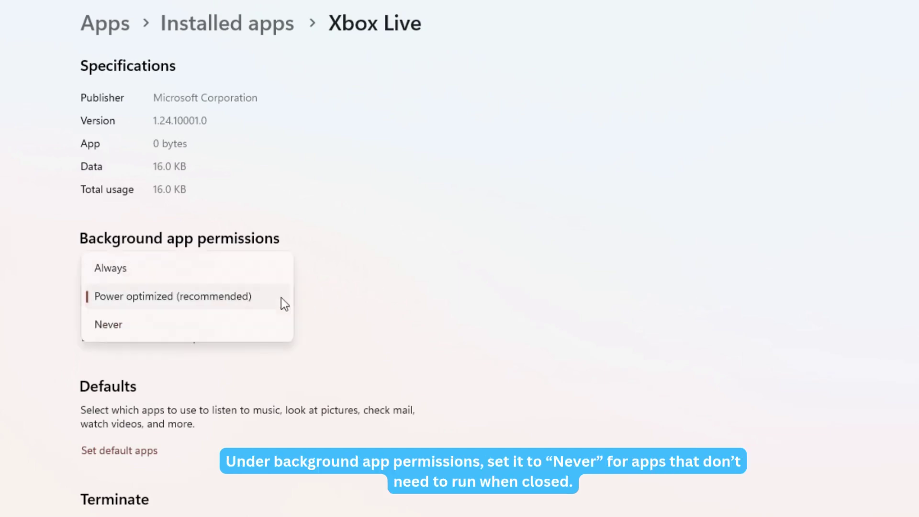
left_click(181, 326)
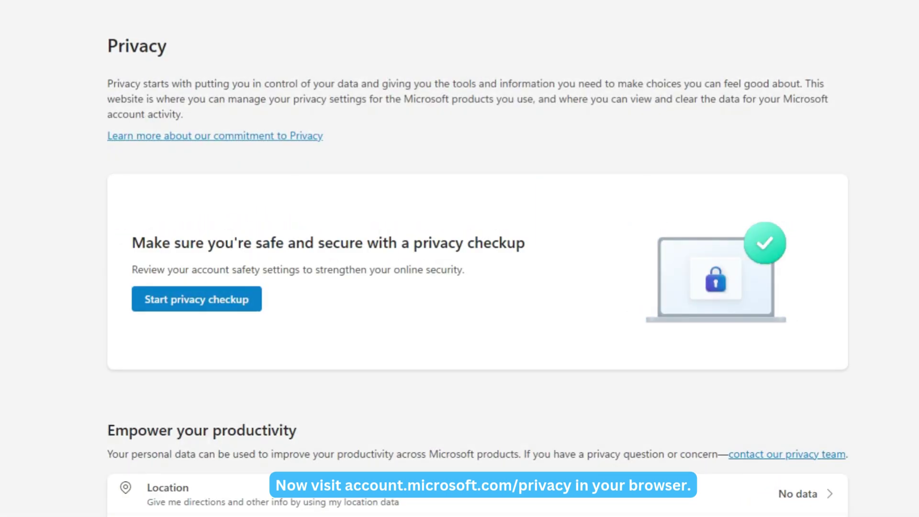
Step: Scroll the privacy dashboard's data categories down to Manage ads and promotional communications
scroll(478, 259, "down", 10)
scroll(477, 259, "up", 3)
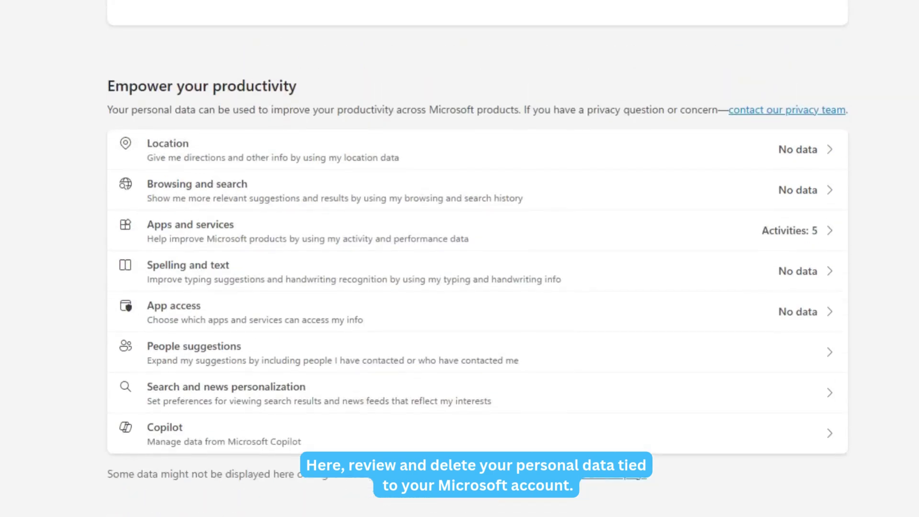
scroll(478, 259, "up", 1)
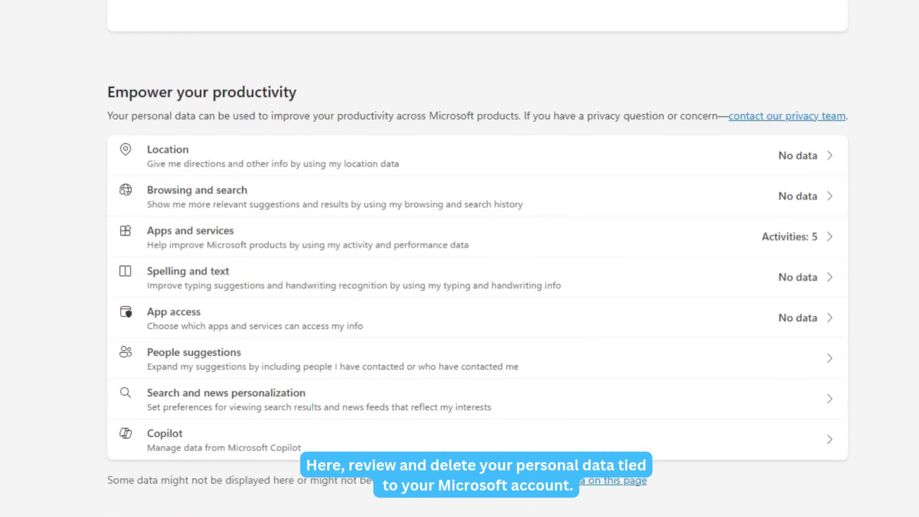
scroll(478, 259, "down", 6)
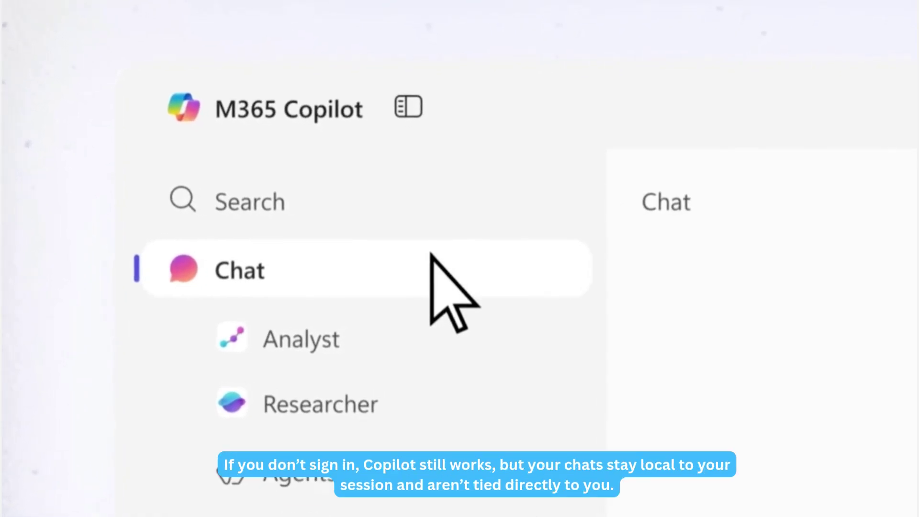
Step: Choose Web instead of Work on the Copilot Chat Work/Web toggle
left_click(537, 213)
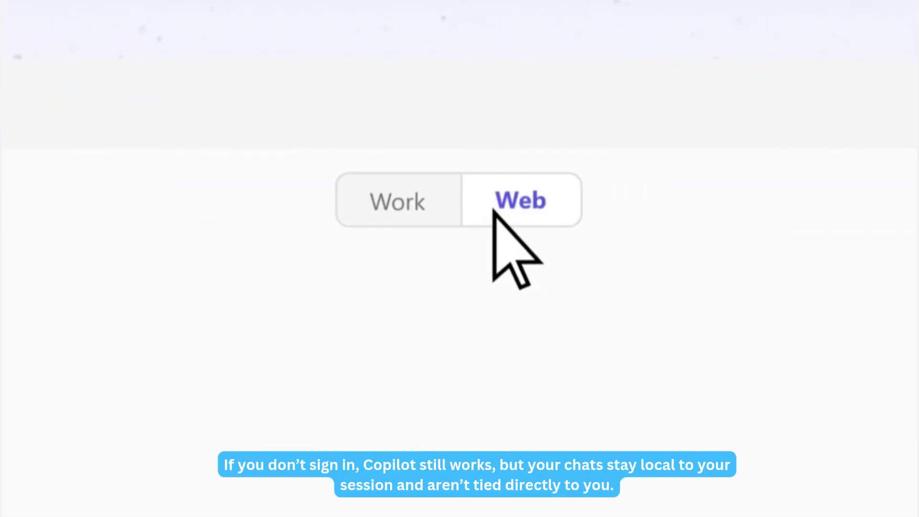